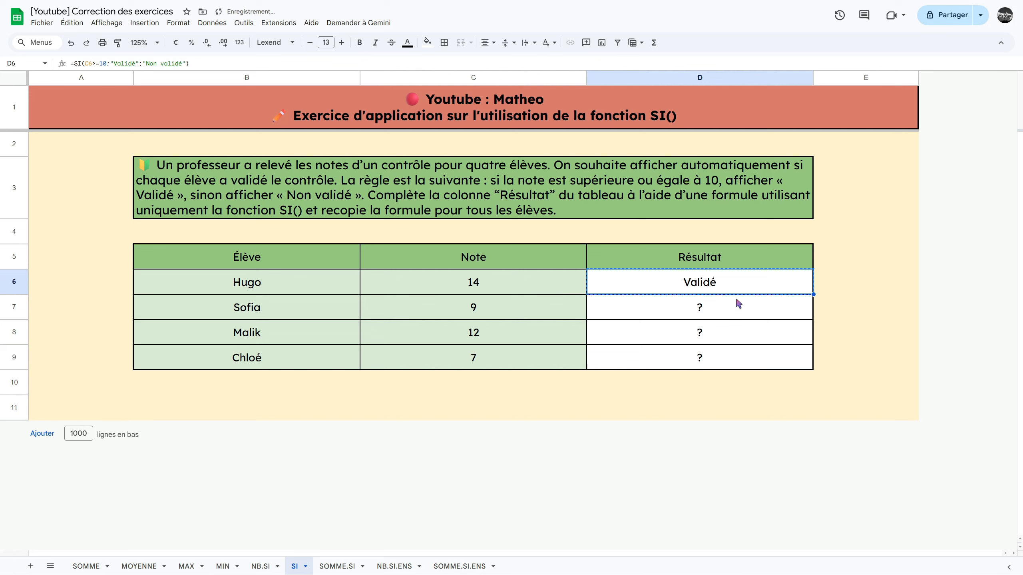
- Paste the copied SI formula from D6 into the remaining Résultat cells D7:D9 with paste special
click(715, 315)
key(shift+Down)
key(shift+Down)
right_click(702, 311)
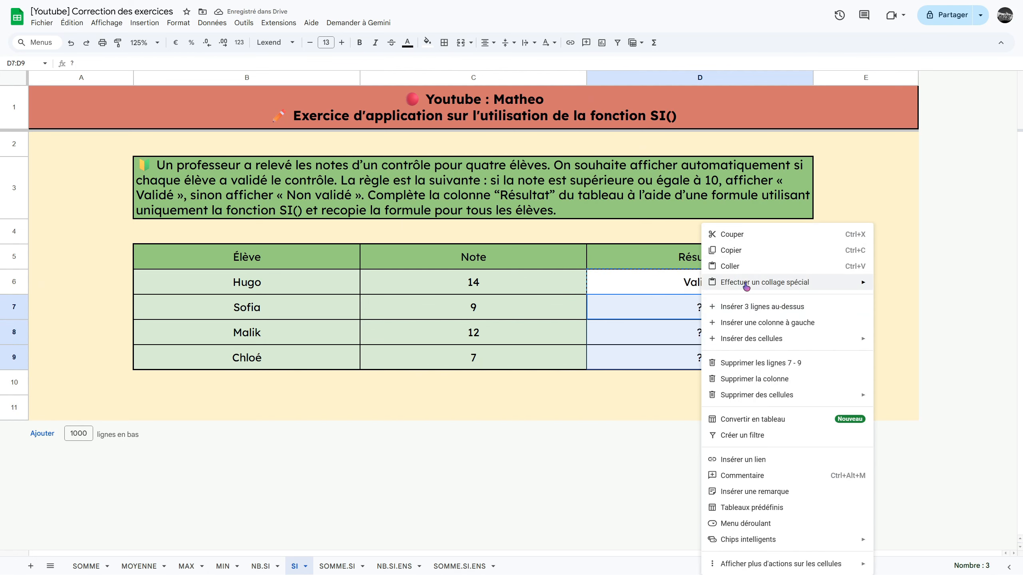
mouse_move(747, 286)
click(647, 318)
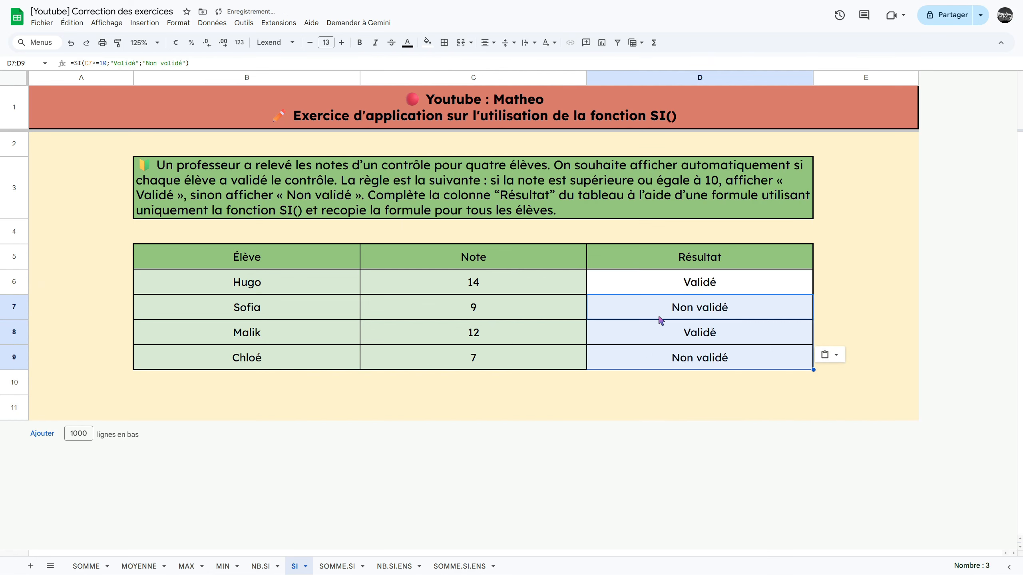
click(710, 314)
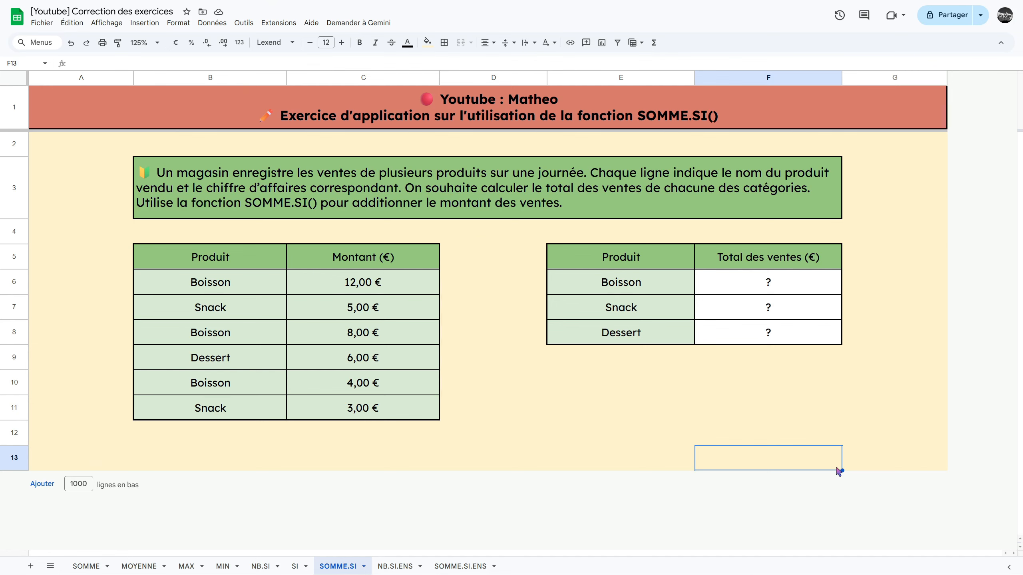
- Calculate the Boisson sales total in F6 with =SOMME.SI(B6:B11;E6;C6:C11)
click(768, 282)
text(=SOMME.S)
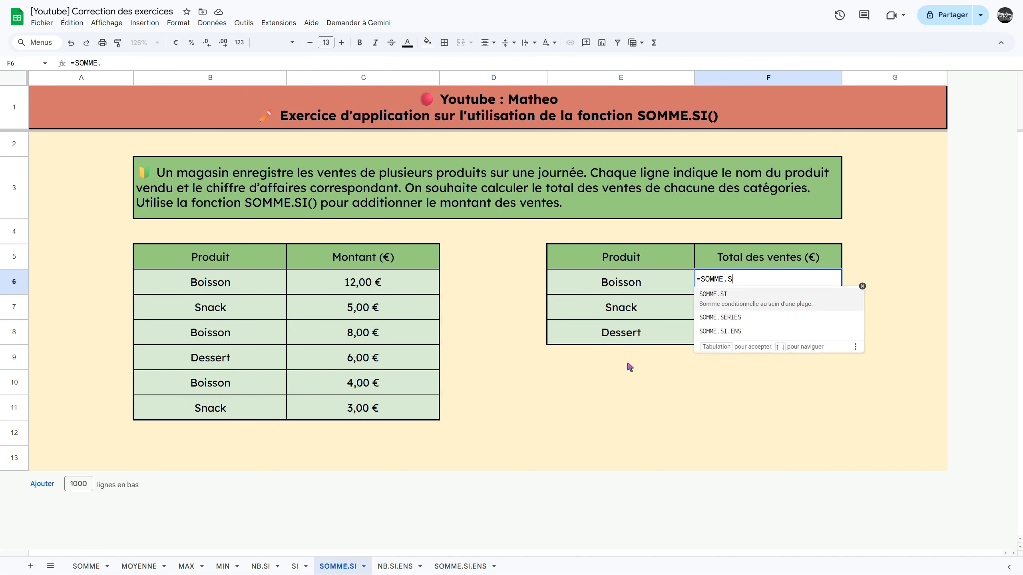
text(I()
drag(275, 282, 236, 406)
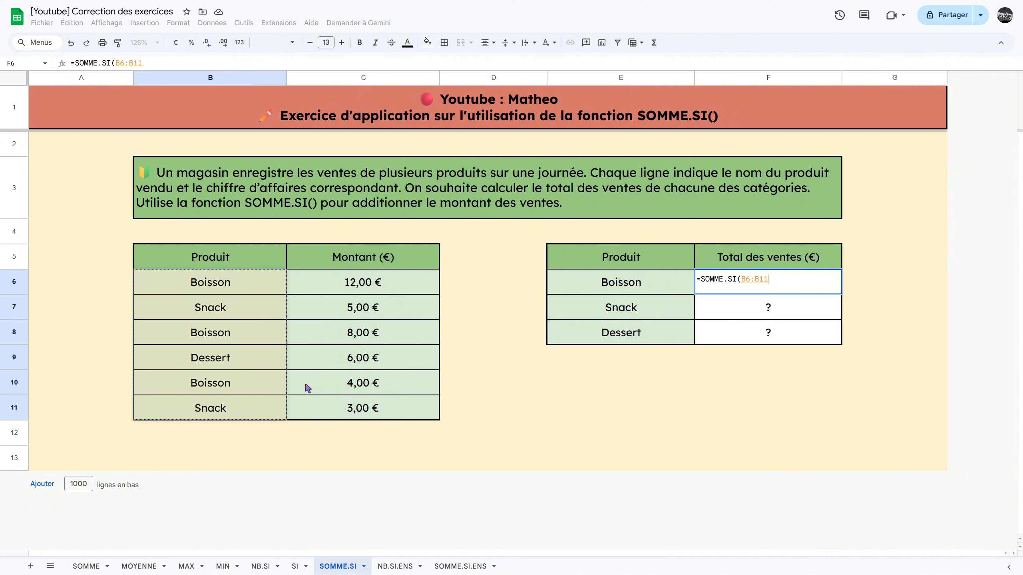
text(;)
click(621, 286)
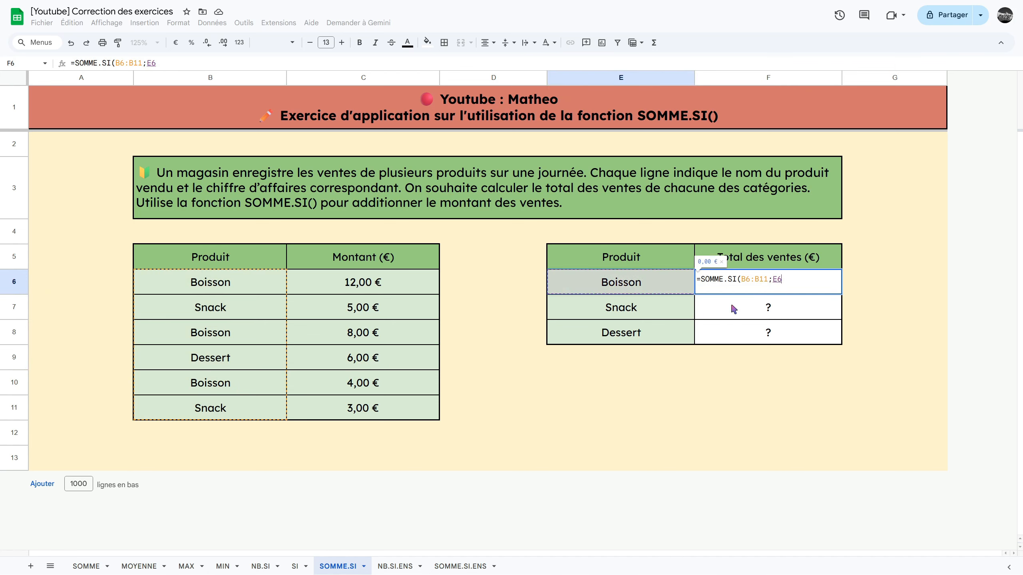
text(;)
drag(419, 288, 377, 411)
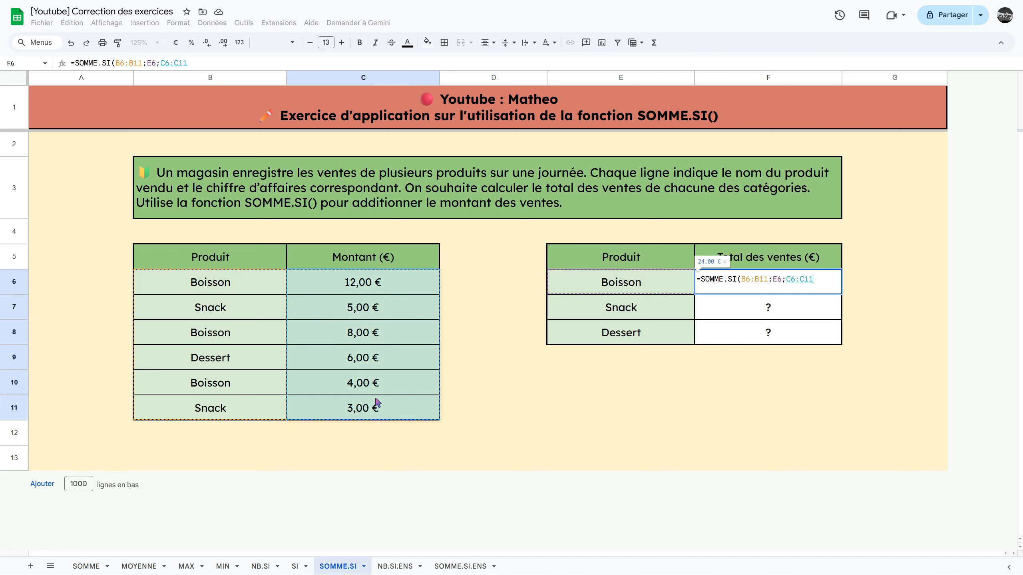
key(Return)
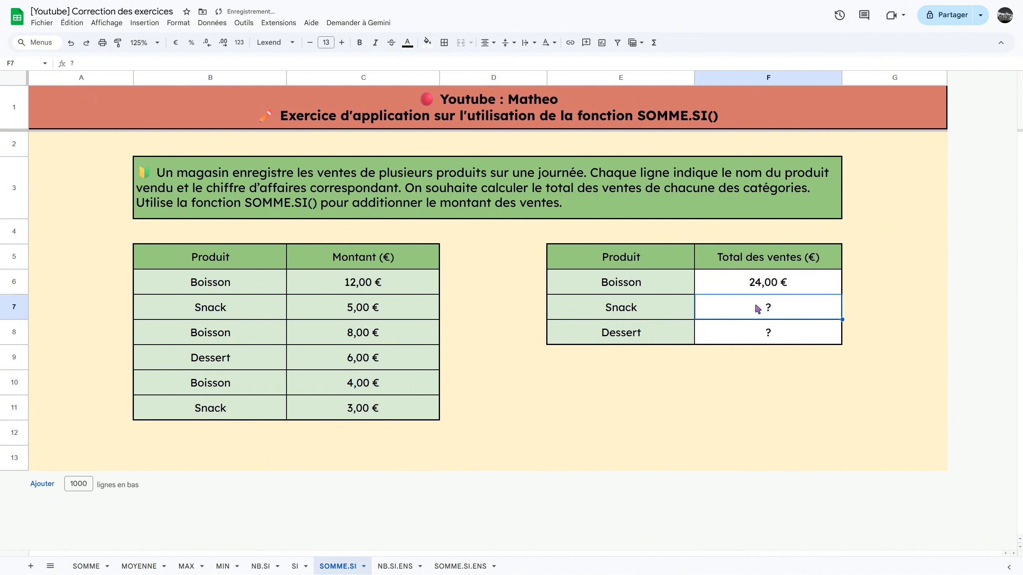
- Calculate the Snack sales total in F7 with =SOMME.SI(B6:B11;E7;C6:C11)
text(=SOMME.SI)
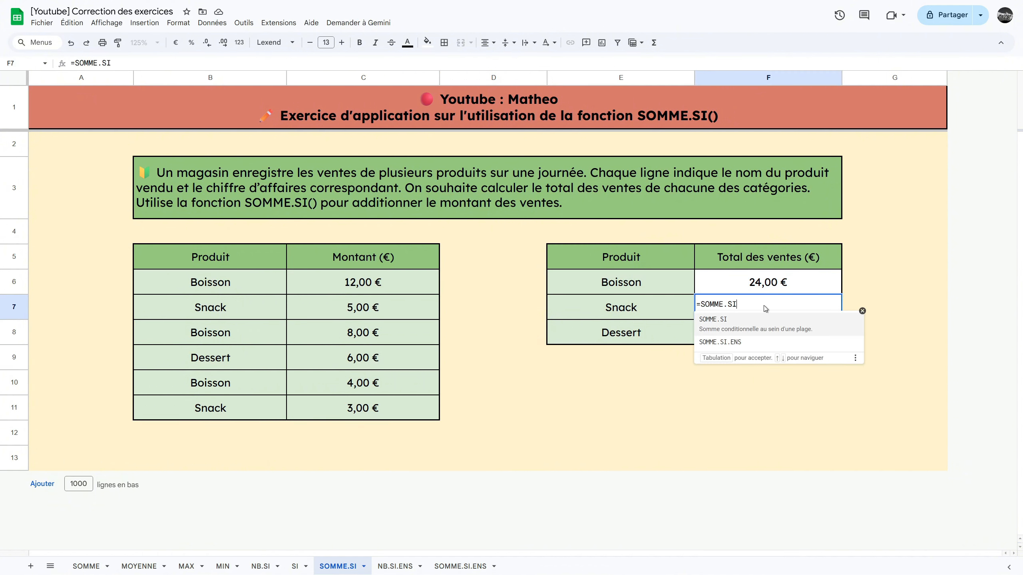
key(Tab)
drag(229, 282, 222, 410)
text(;)
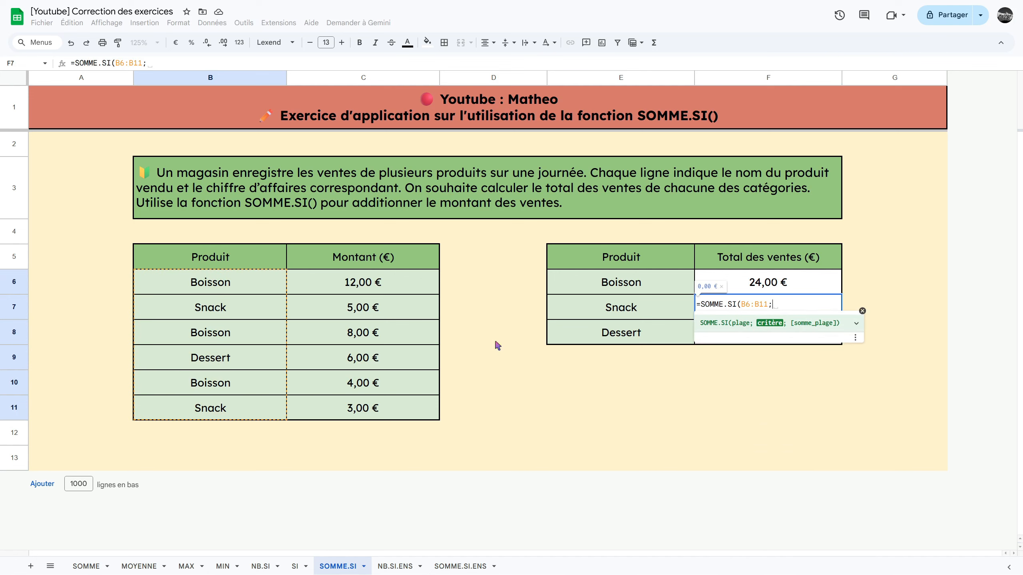
click(652, 307)
text(;)
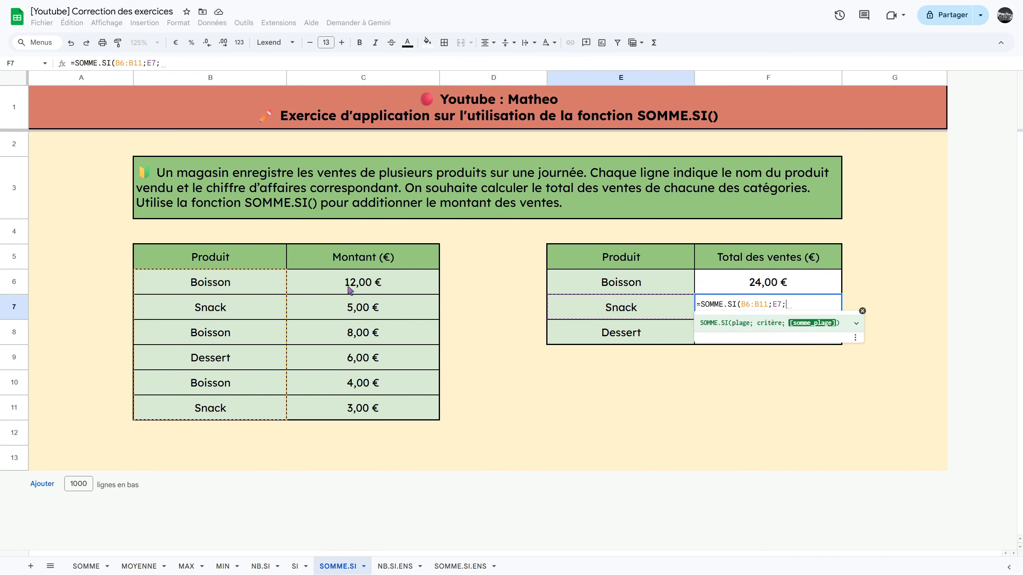
drag(349, 290, 354, 418)
key(Return)
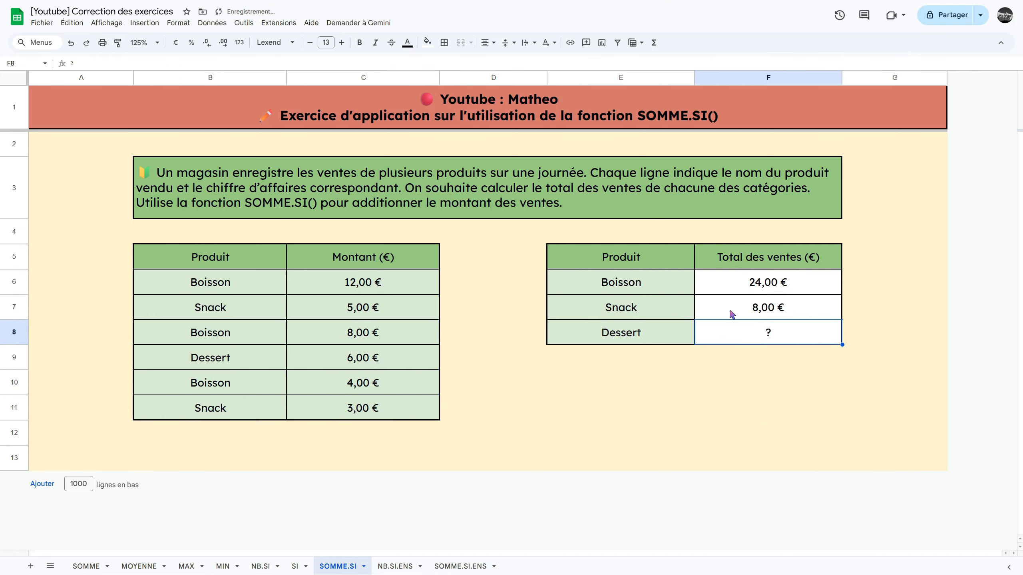
- Calculate the Dessert sales total in F8 with =SOMME.SI(B6:B11;E8;C6:C11)
text(=SOMME.SI)
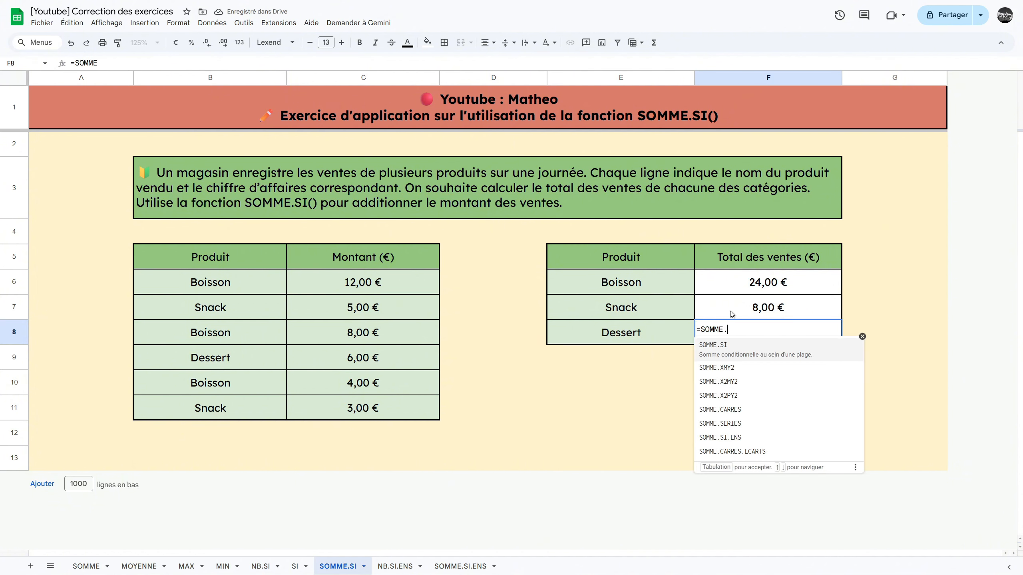
key(BackSpace)
key(BackSpace)
key(BackSpace)
key(BackSpace)
key(BackSpace)
key(BackSpace)
key(BackSpace)
key(BackSpace)
key(BackSpace)
text(=SO)
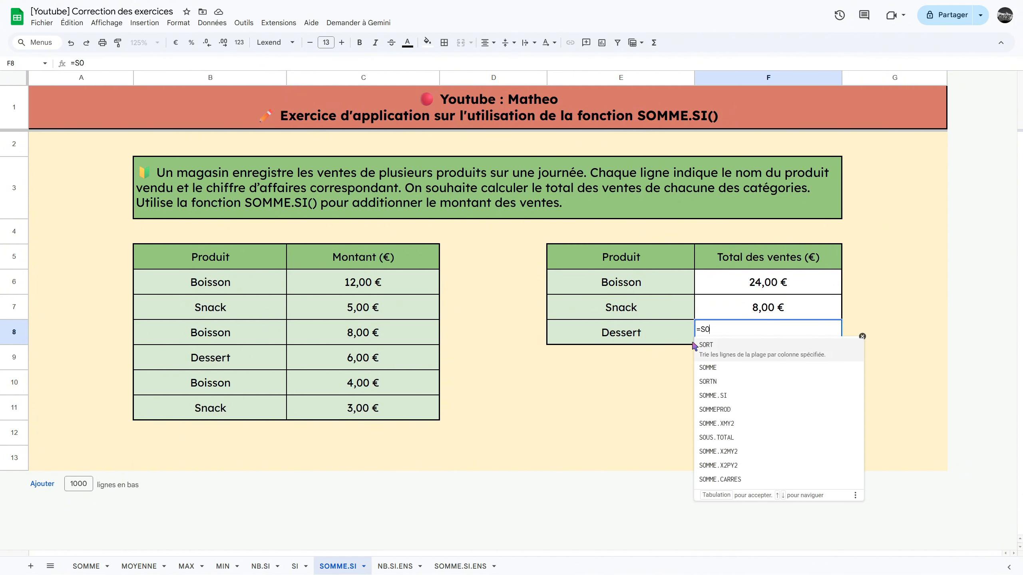
text(MME.SI()
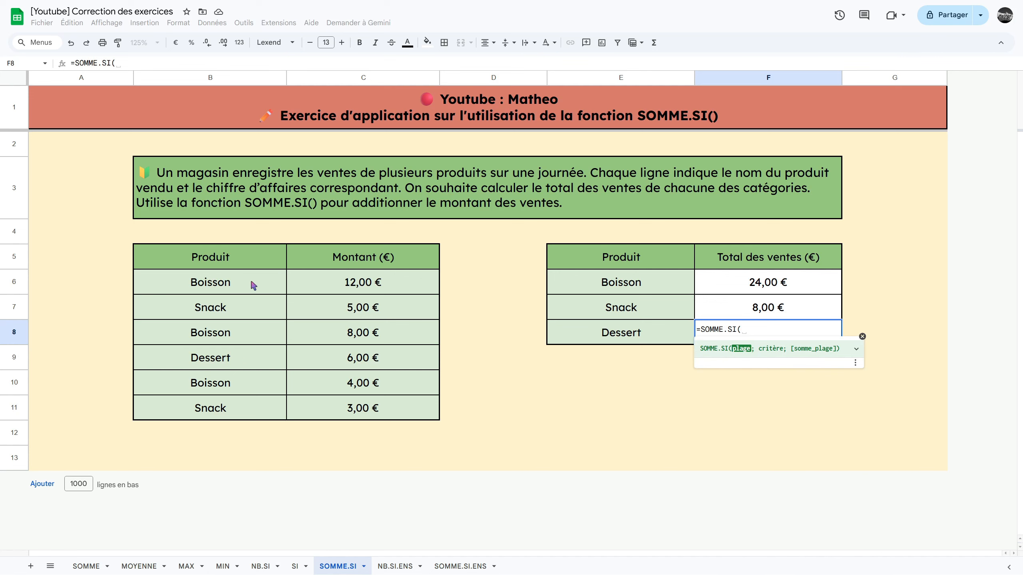
drag(250, 282, 248, 411)
text(;)
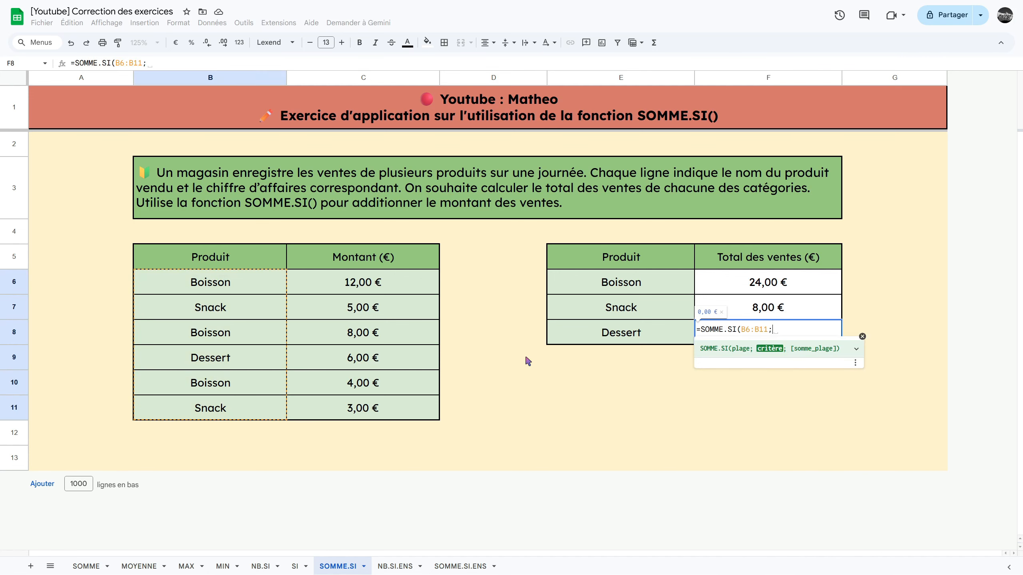
click(613, 340)
text(;)
drag(359, 282, 358, 408)
text())
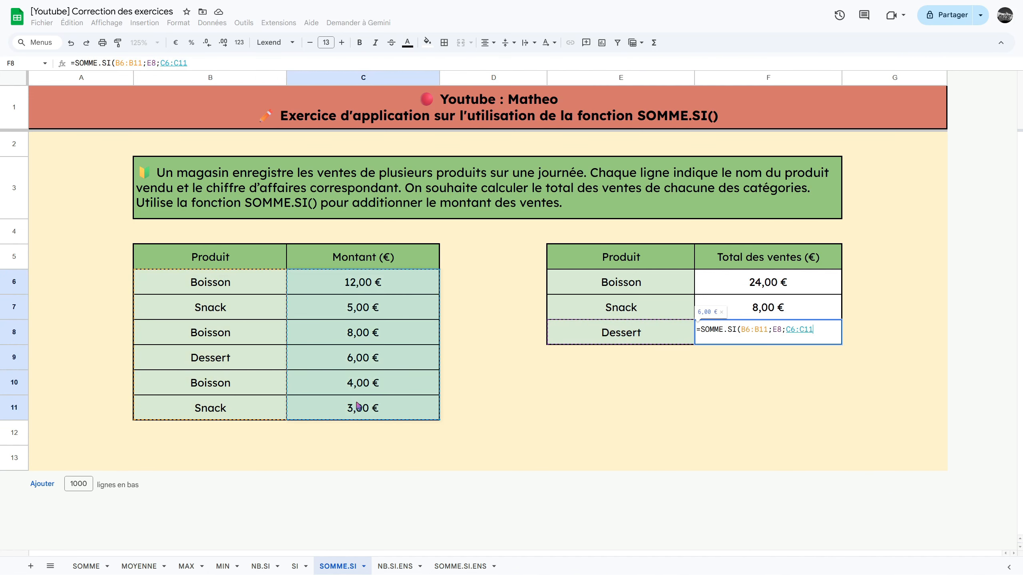
key(Return)
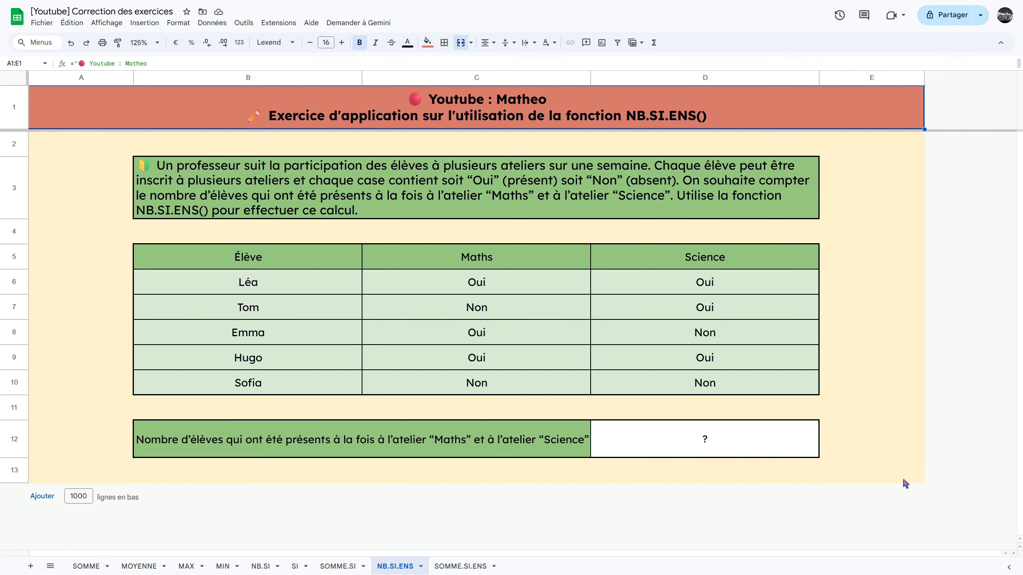
- Count the students present at both the Maths and Science workshops in D12 with =NB.SI.ENS(C6:C10;"Oui";D6:D10;"Oui")
click(764, 450)
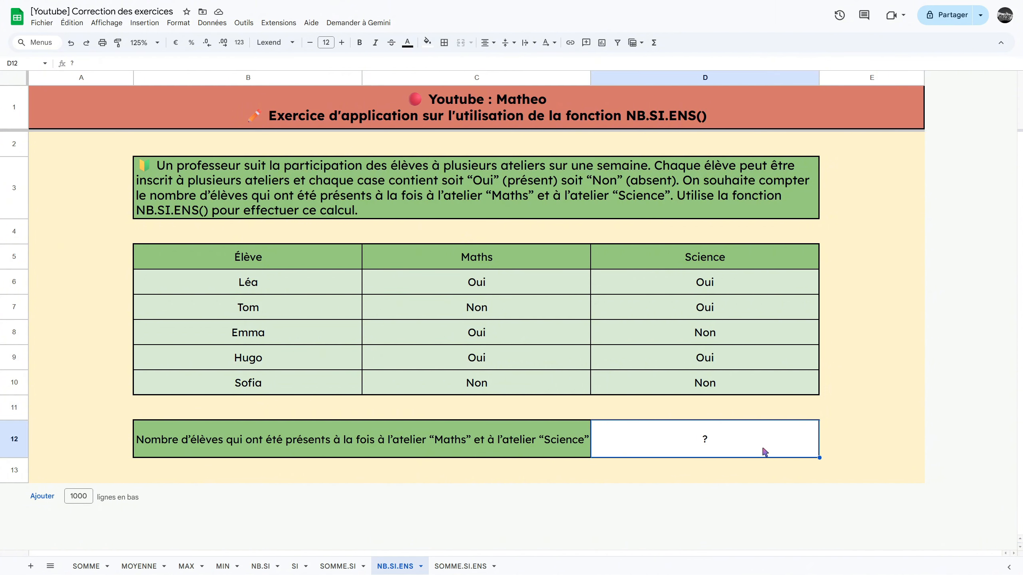
text(=NB.SI)
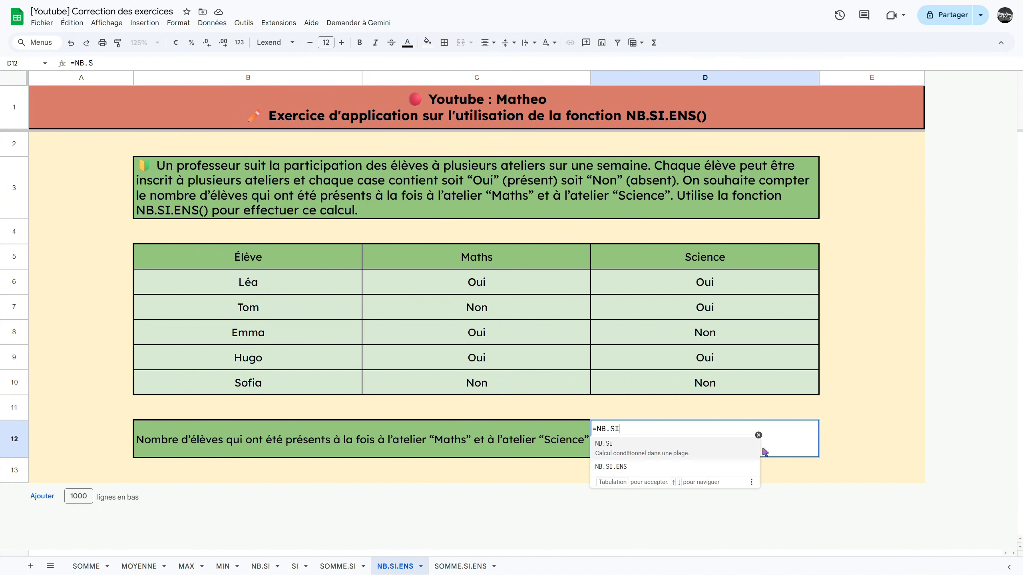
text(.ENS()
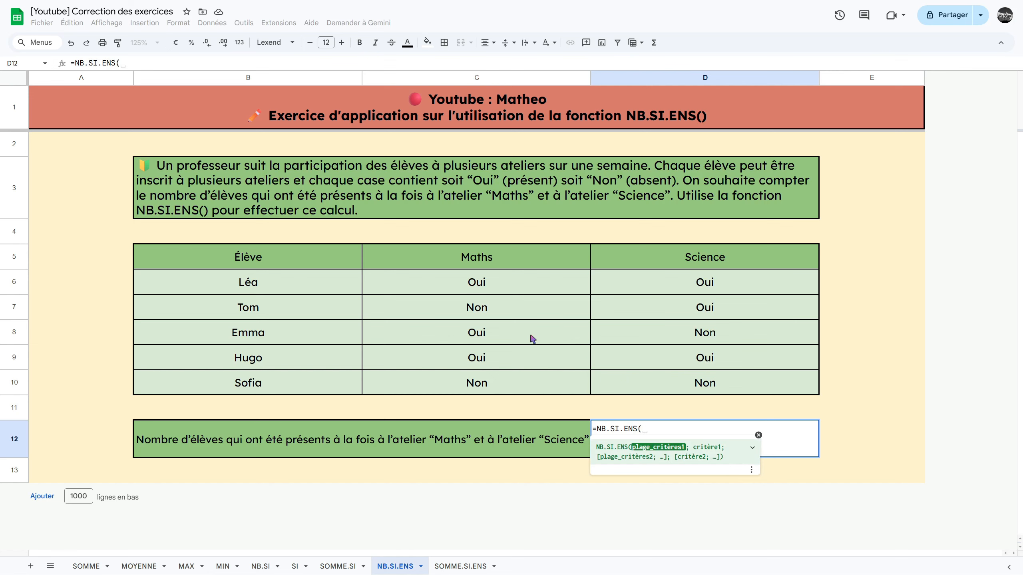
drag(481, 284, 477, 382)
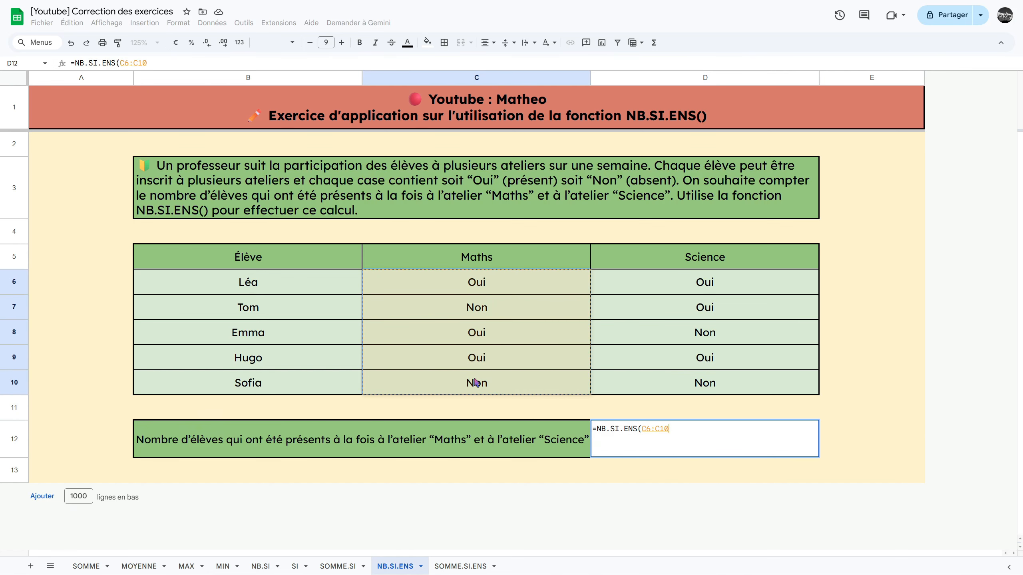
text(;"Oui")
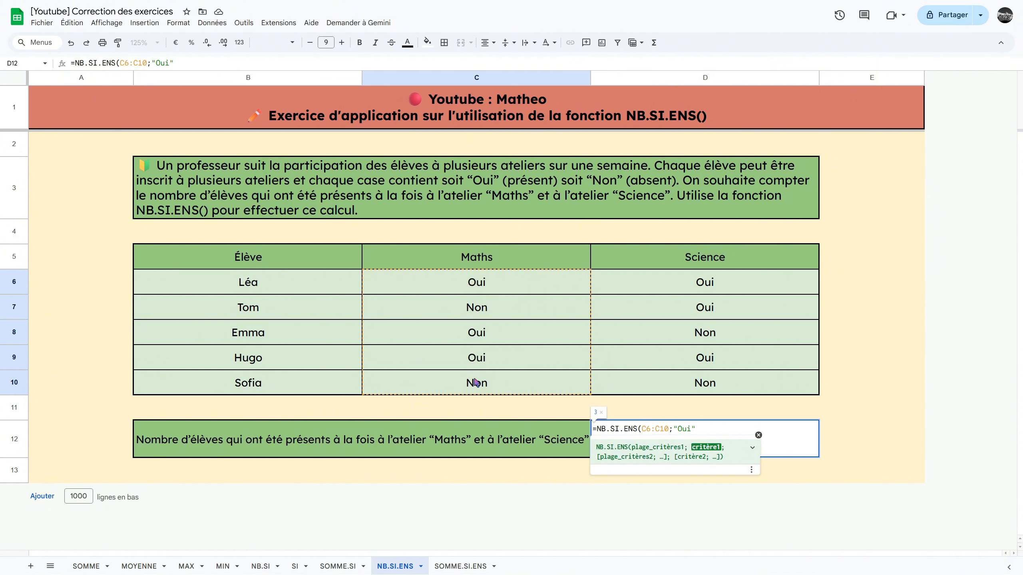
text(;)
drag(683, 286, 680, 397)
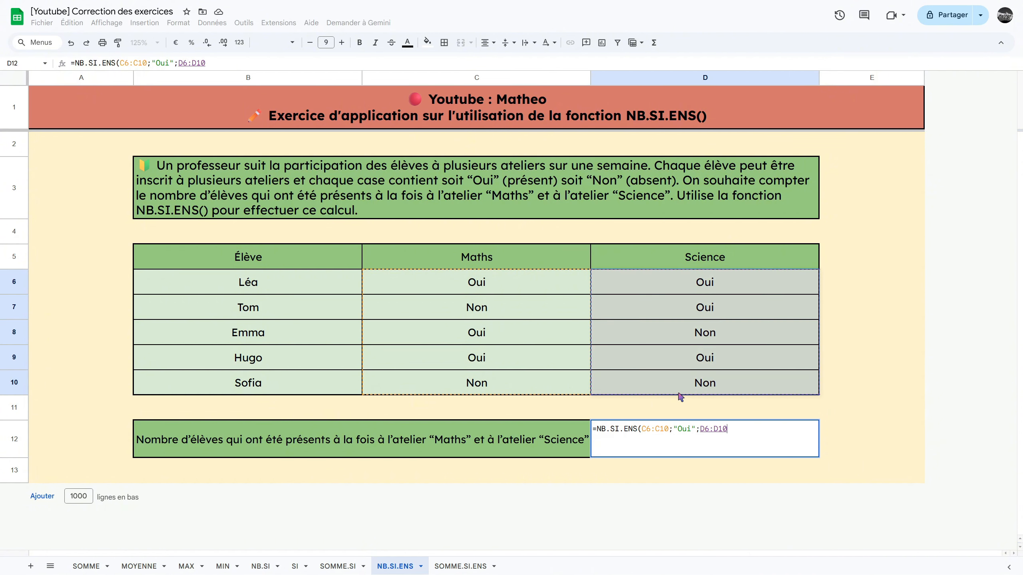
text(;"Oui")
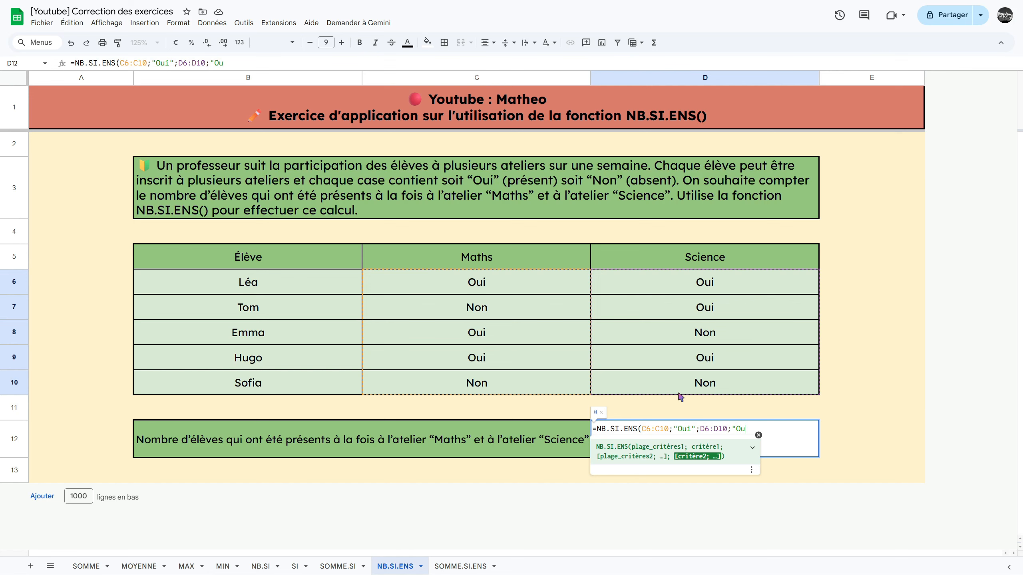
text())
key(Return)
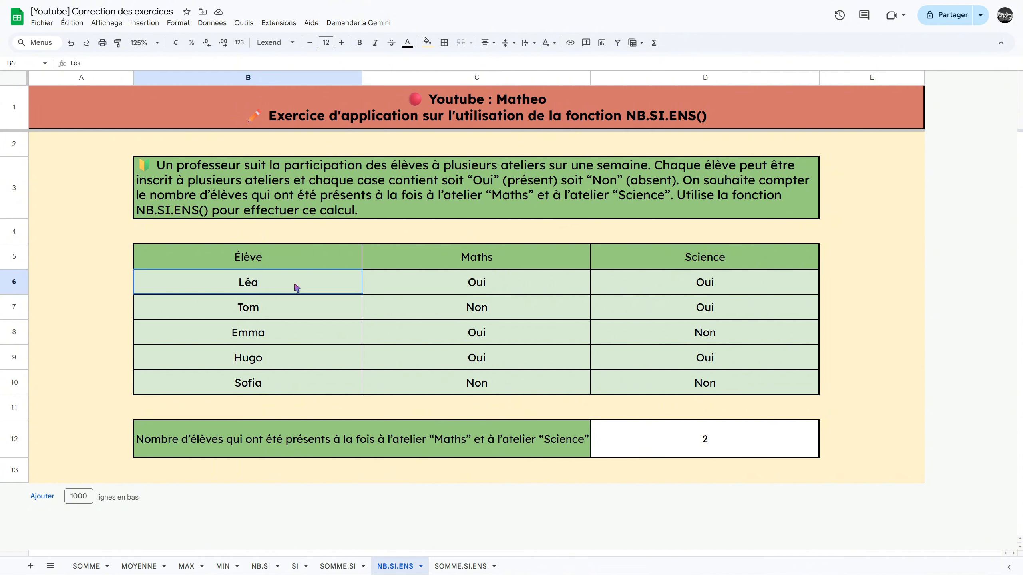
drag(293, 288, 624, 284)
click(348, 366)
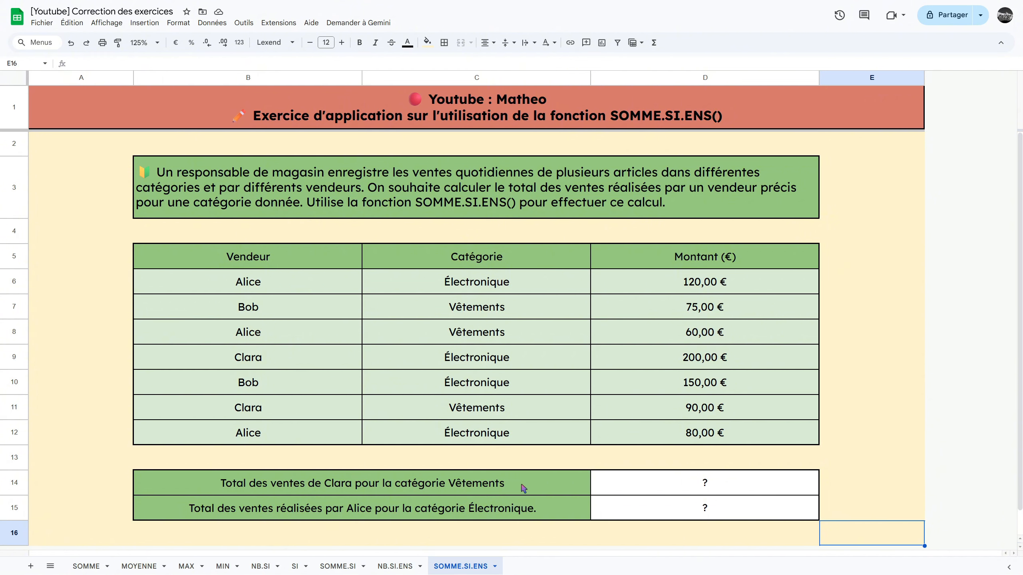
- In D14, enter a SOMME.SI.ENS formula summing D6:D12 where B6:B12 matches the seller named in row 14 and C6:C12 is "Vêtements"
click(685, 487)
text(=SO)
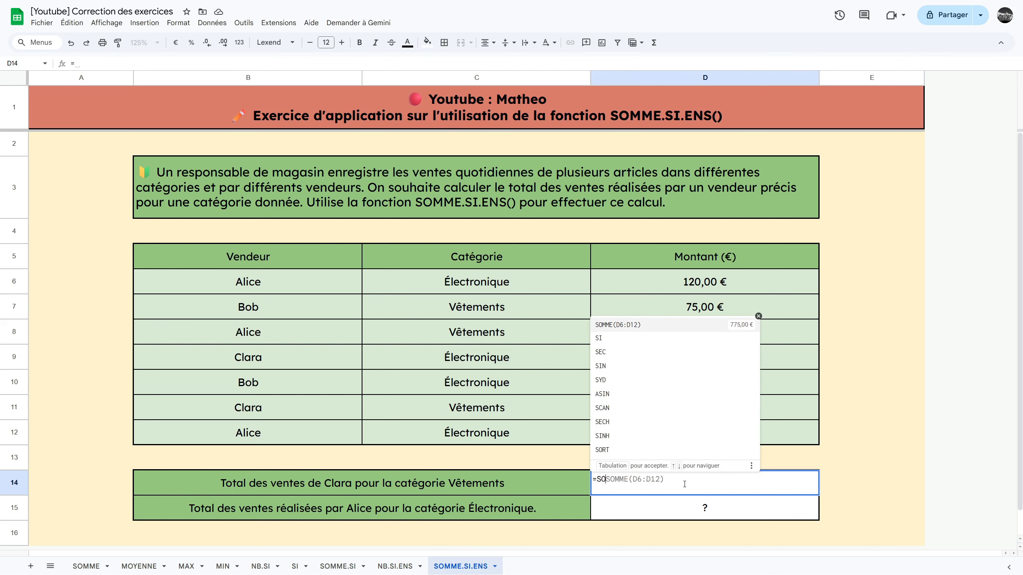
text(MME.SI.ENS()
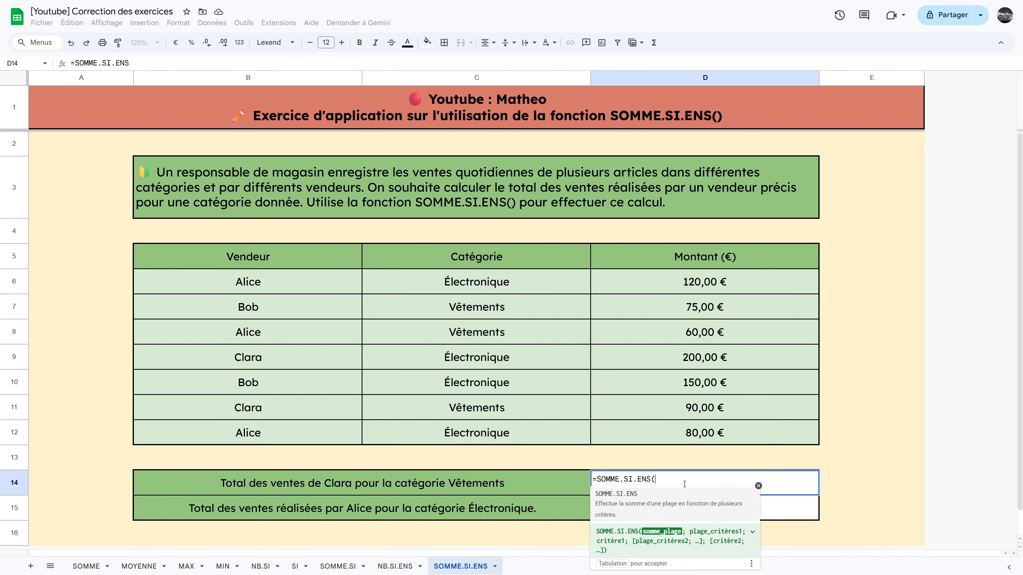
drag(651, 278, 652, 442)
text(;)
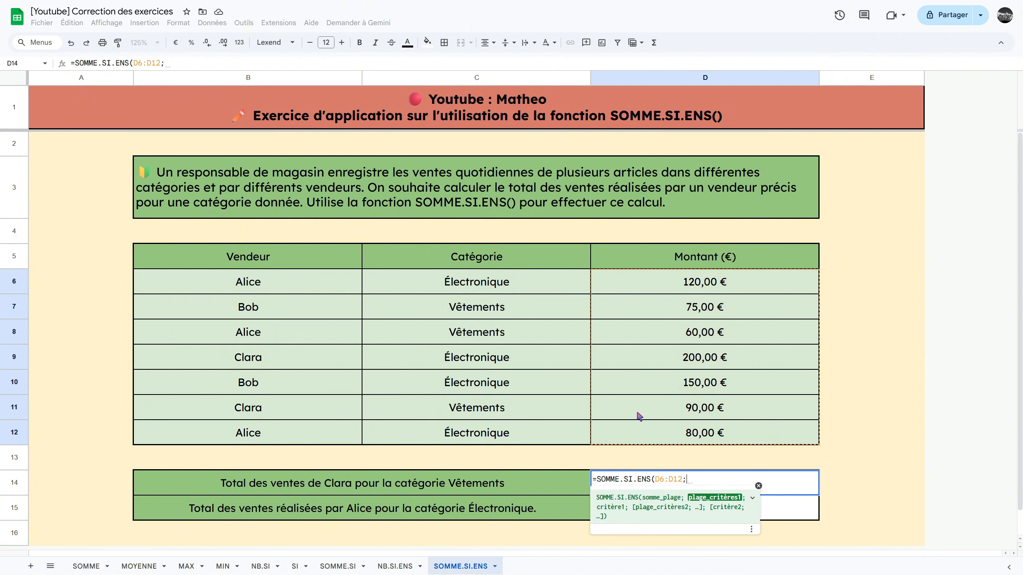
drag(293, 283, 286, 428)
text(;"Clara")
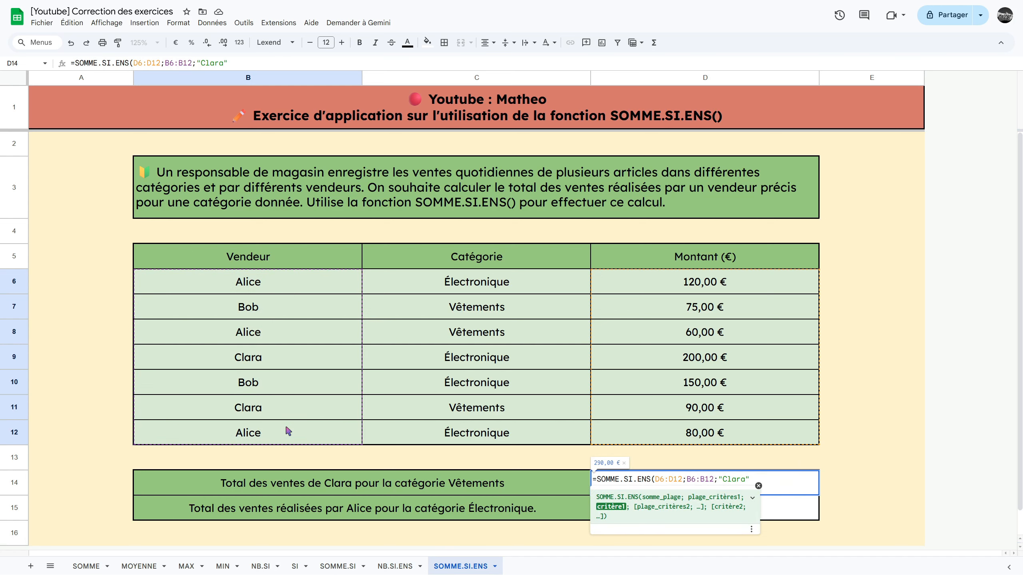
text(;)
drag(467, 282, 467, 435)
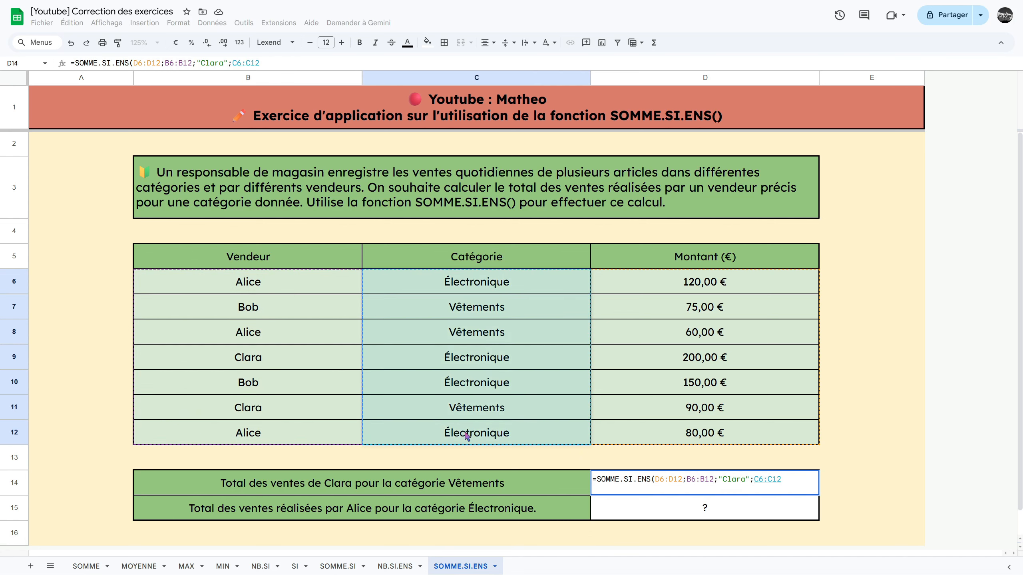
text(;"Vêtements"))
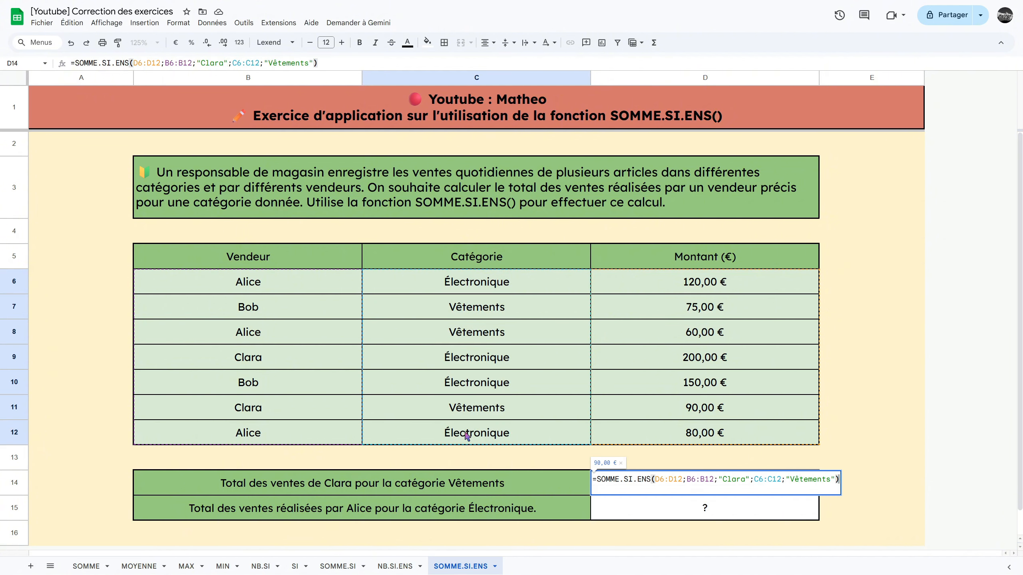
key(Return)
click(669, 480)
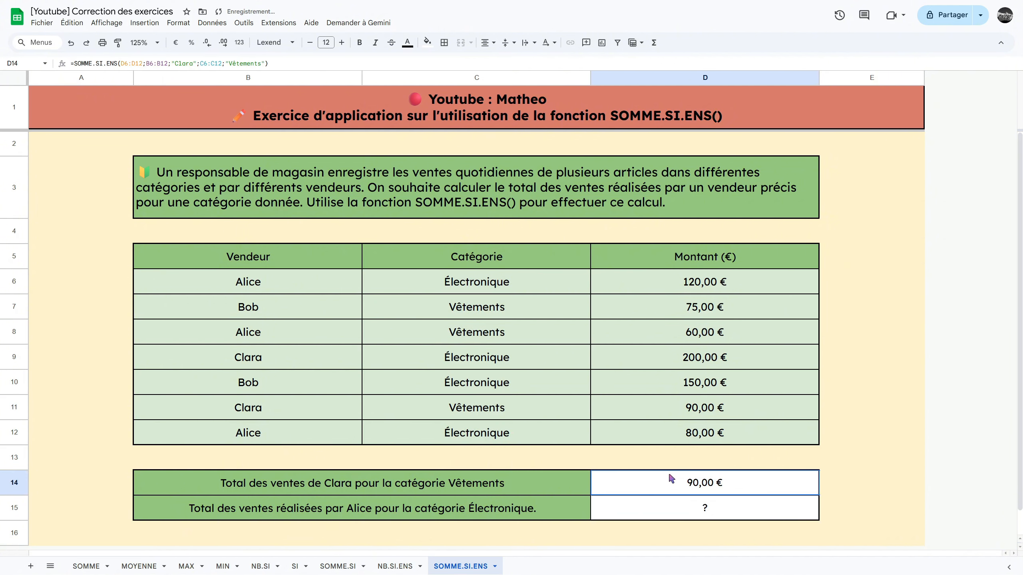
key(Tab)
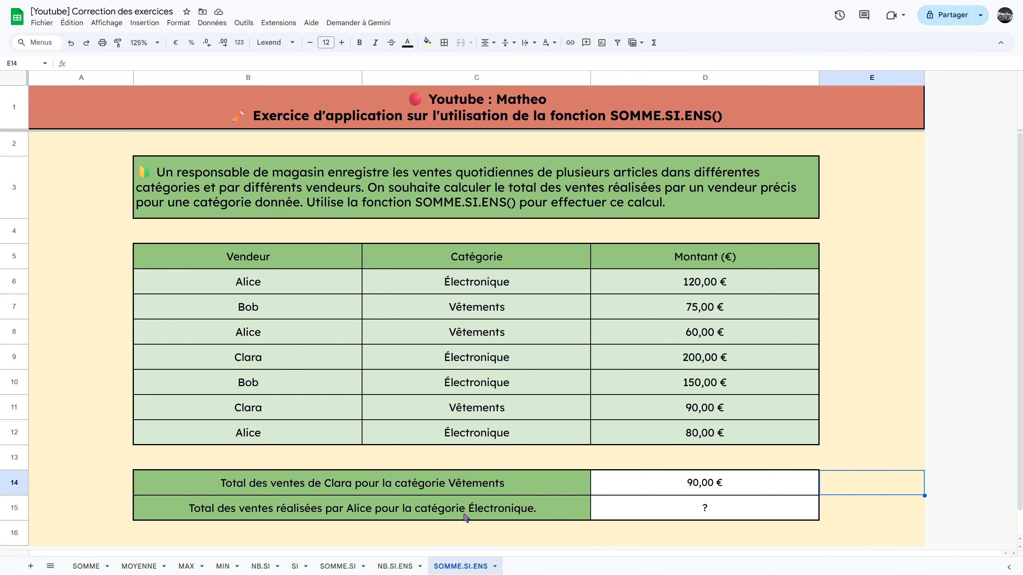
- In D15, enter a SOMME.SI.ENS formula summing D6:D12 where B6:B12 matches the seller named in row 15 and C6:C12 is "Électronique"
double_click(686, 515)
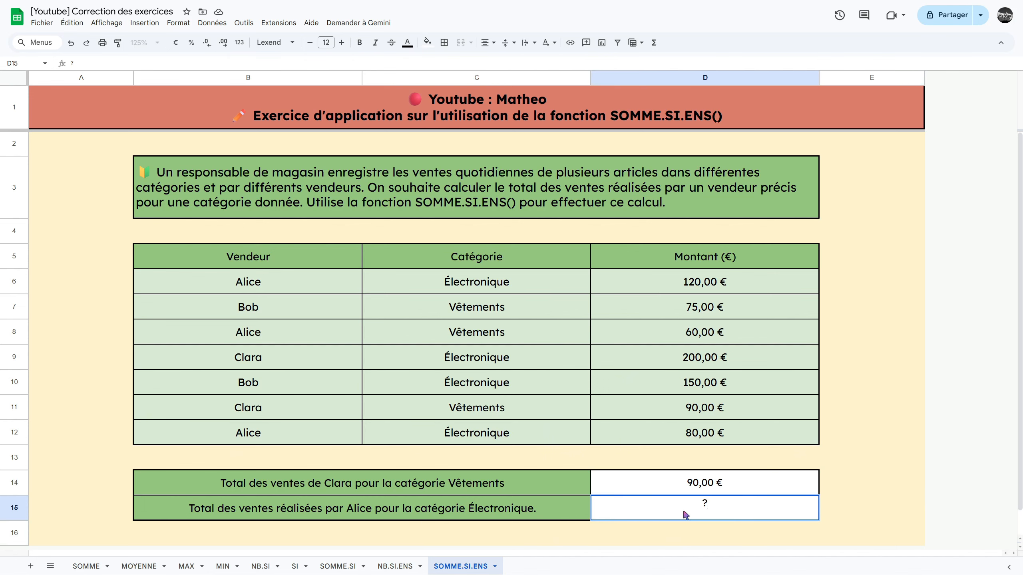
key(BackSpace)
text(=SOMME.SI.ENS)
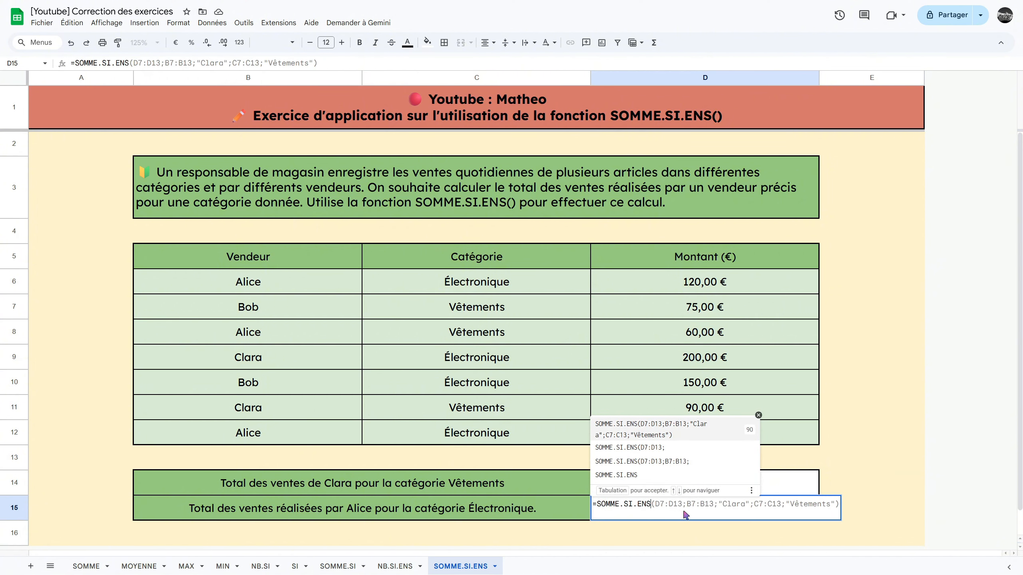
text(()
drag(694, 287, 690, 432)
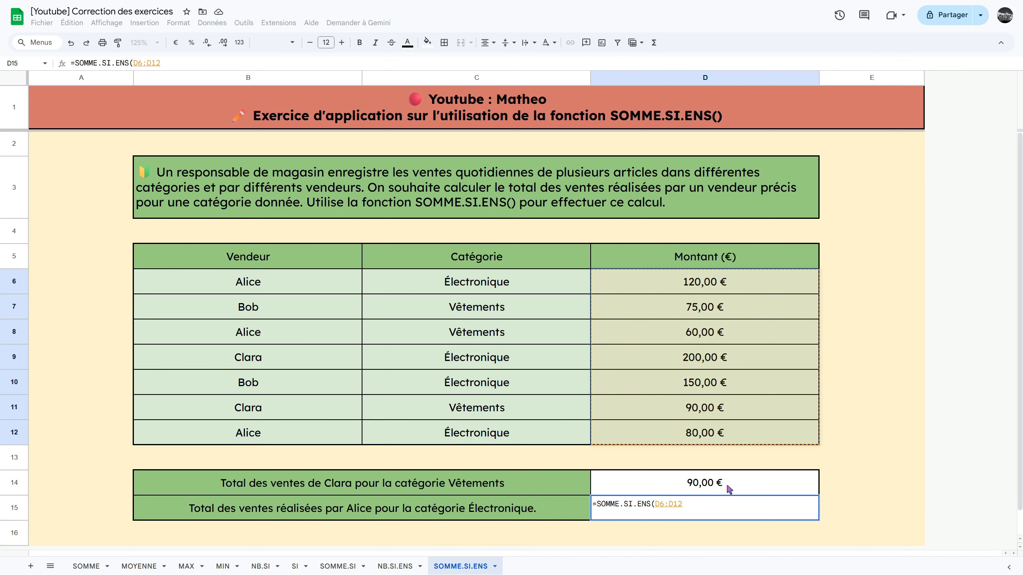
text(;)
drag(278, 282, 281, 433)
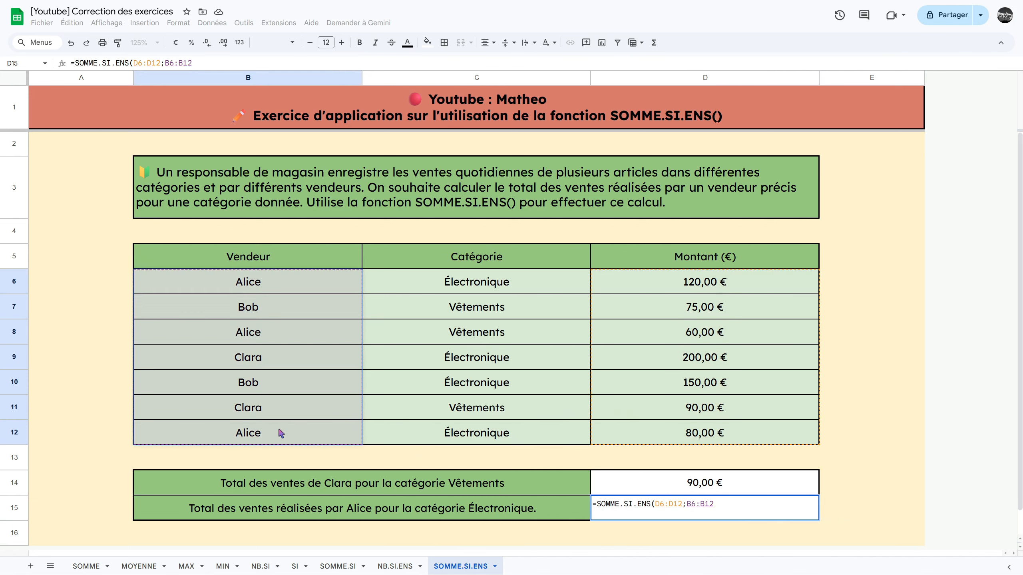
text(;)
text("Al)
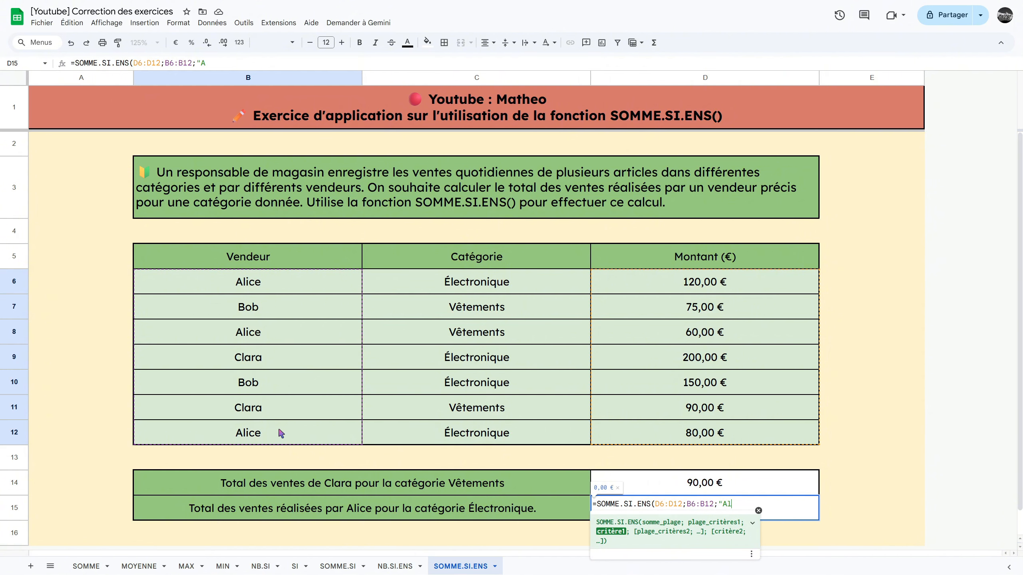
text(ice";)
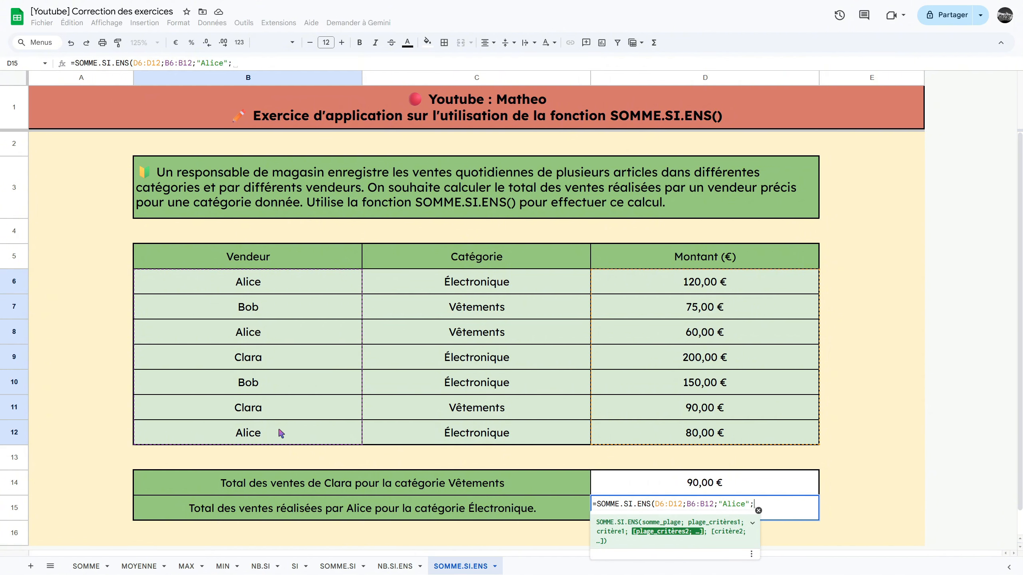
drag(447, 288, 451, 435)
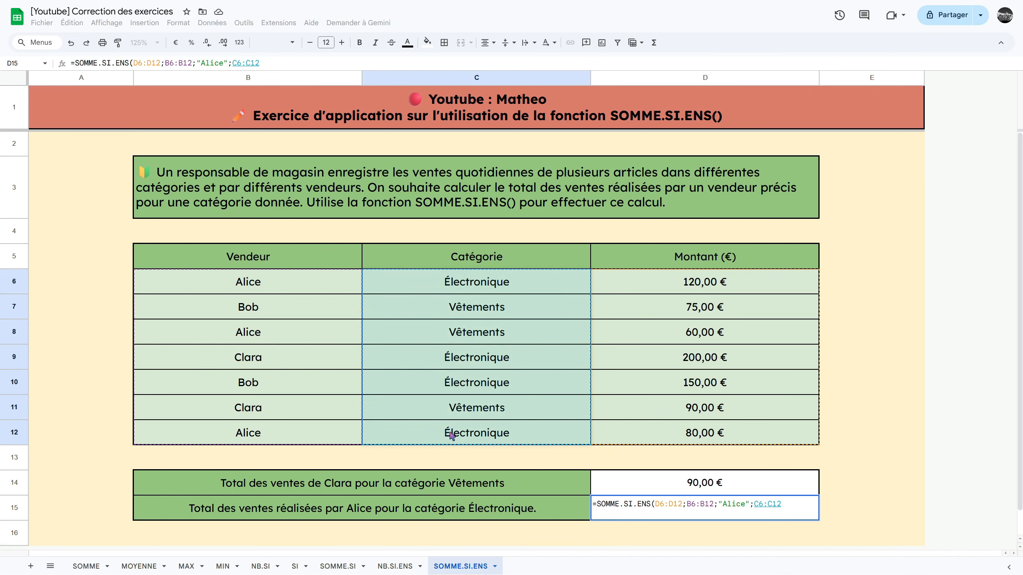
text(;)
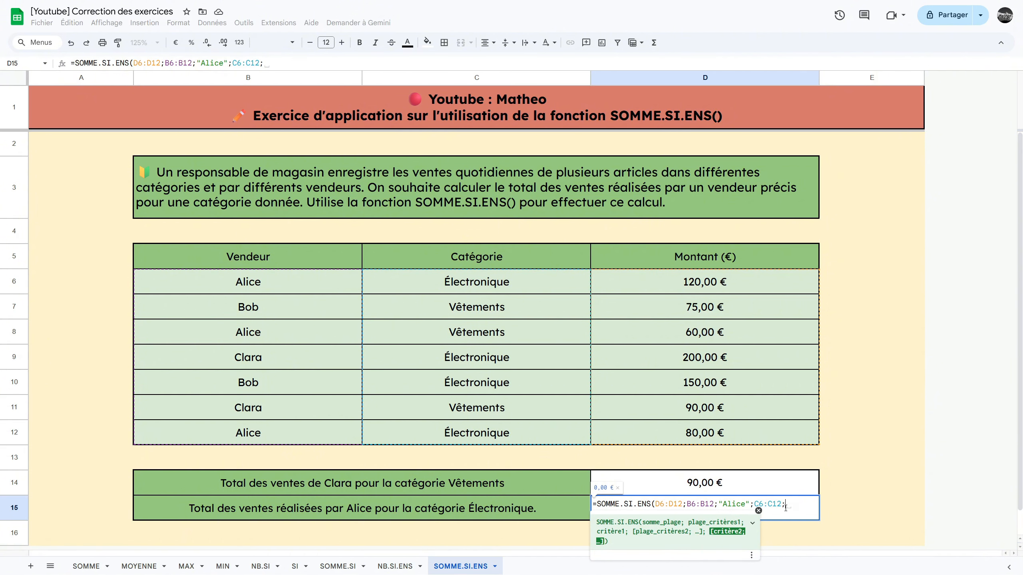
text("Électronique"))
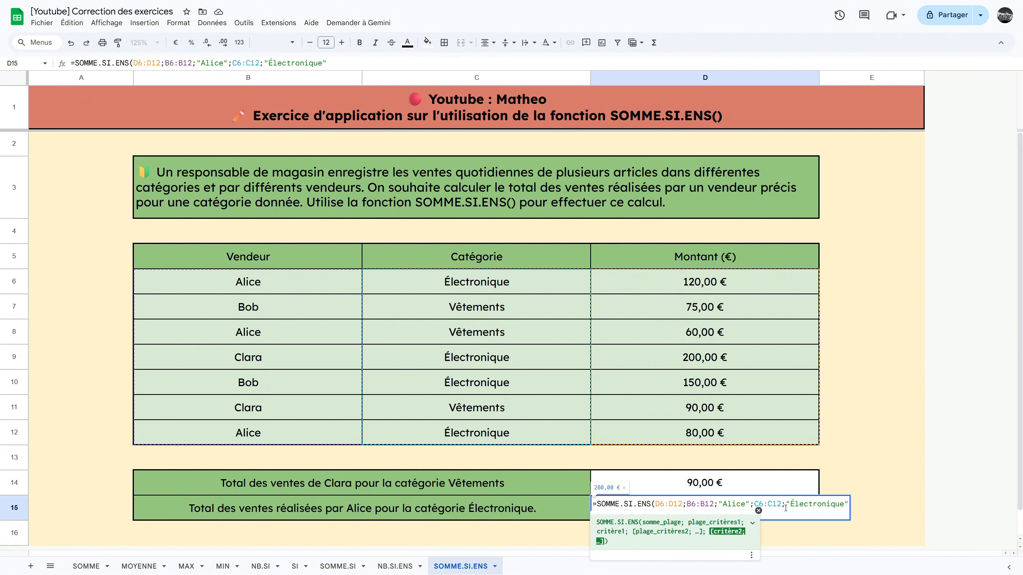
key(Return)
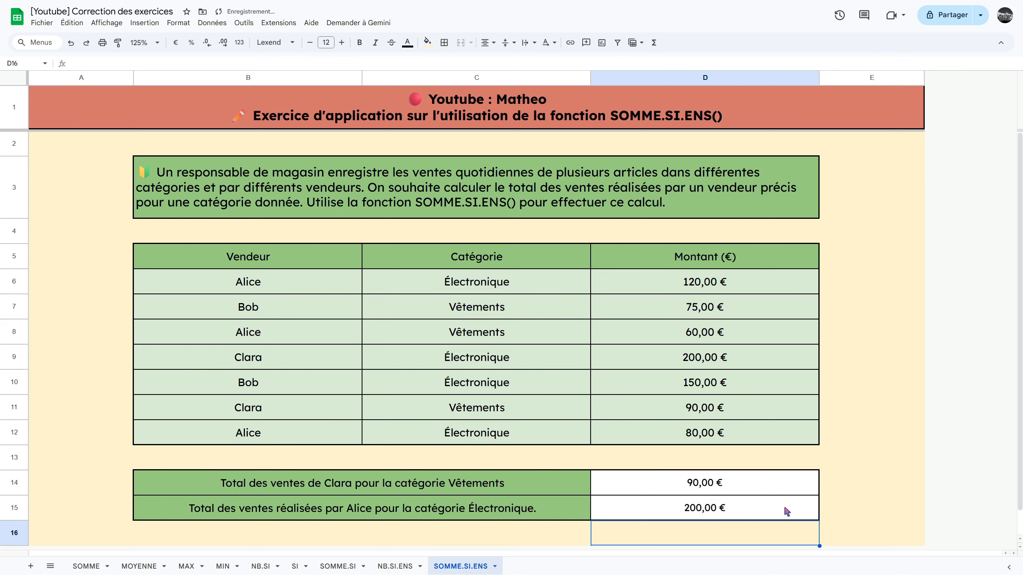